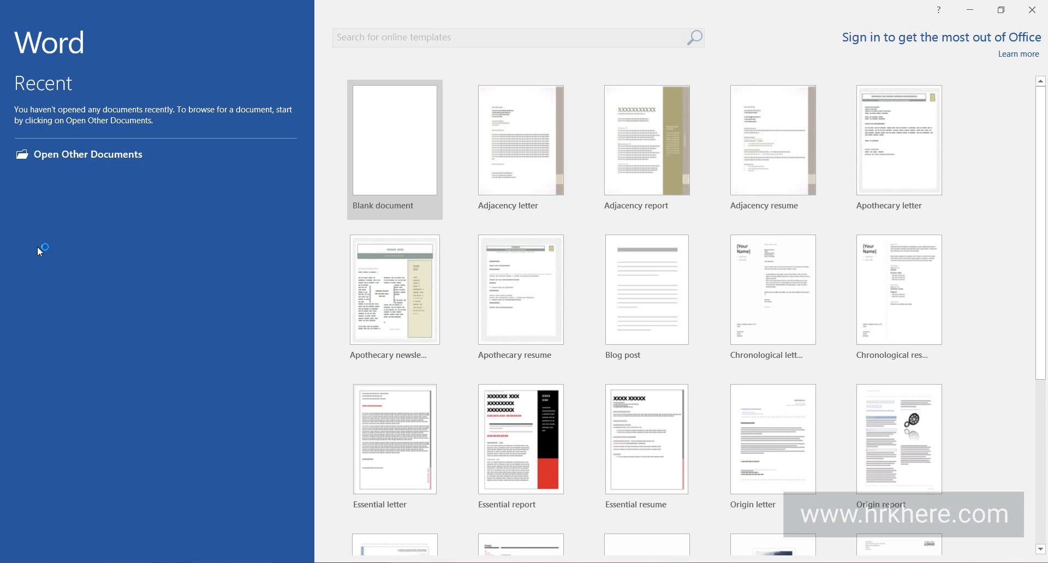
Create a blank document and paste in the text from "The MS Word user interface consists of" to "4) STATUS BAR" copied from the hrkhere.com page in the browser.
{"action": "left_click", "coordinate": [408, 167]}
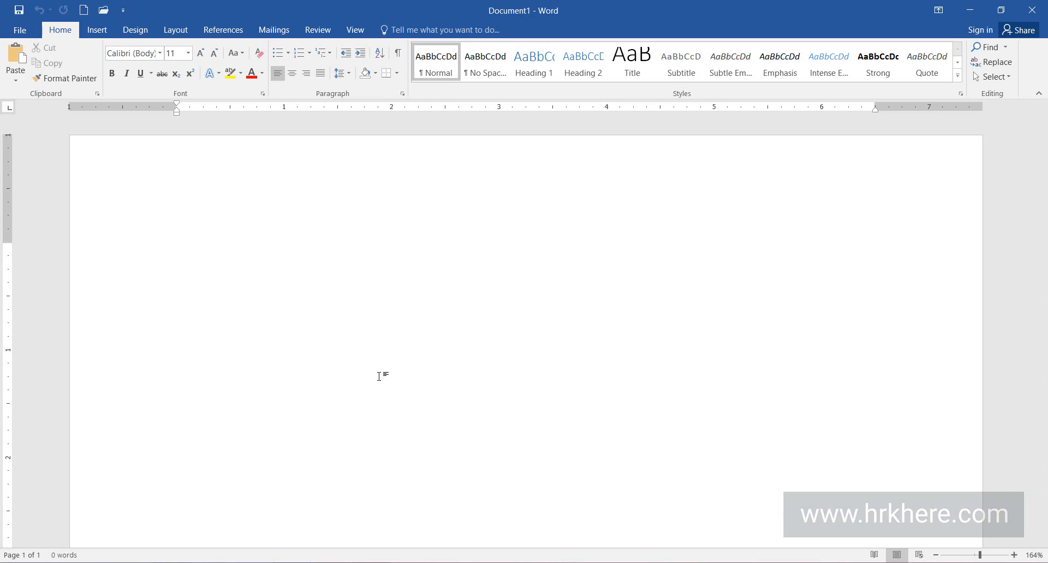
{"action": "left_click", "coordinate": [301, 562]}
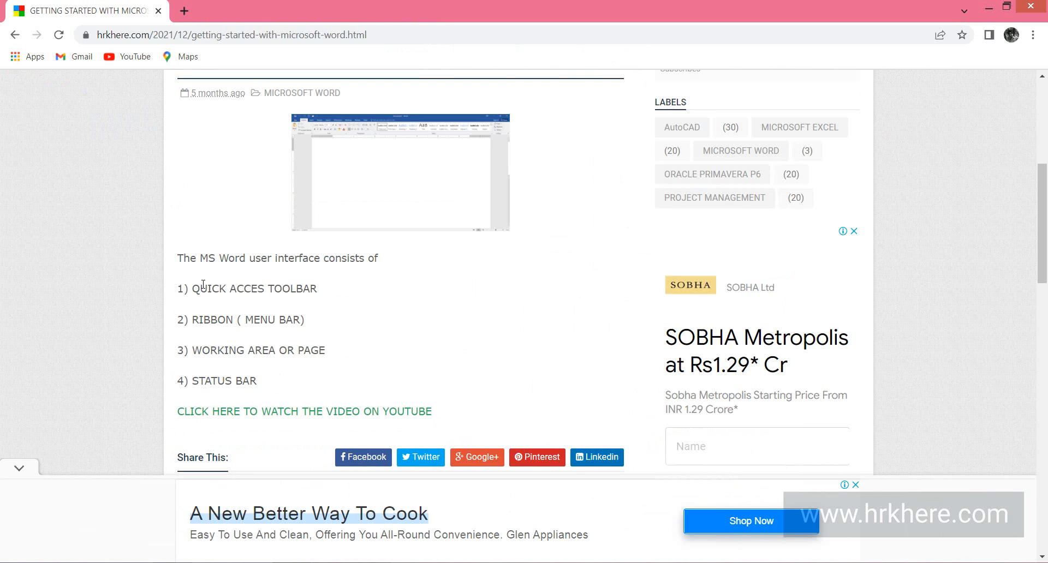
{"action": "left_click_drag", "start_coordinate": [178, 258], "coordinate": [259, 382]}
{"action": "right_click", "coordinate": [246, 380]}
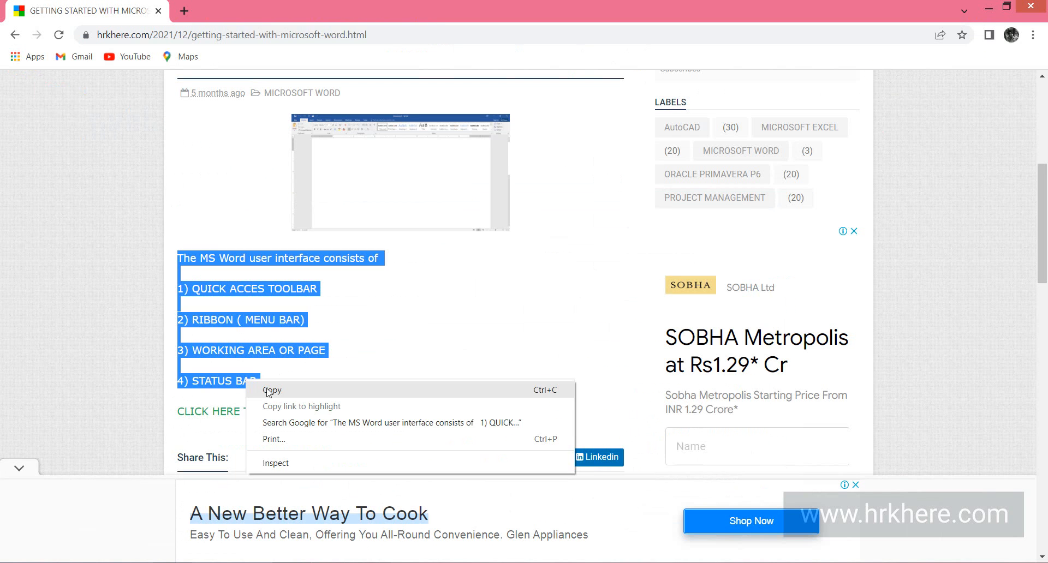
{"action": "left_click", "coordinate": [268, 391]}
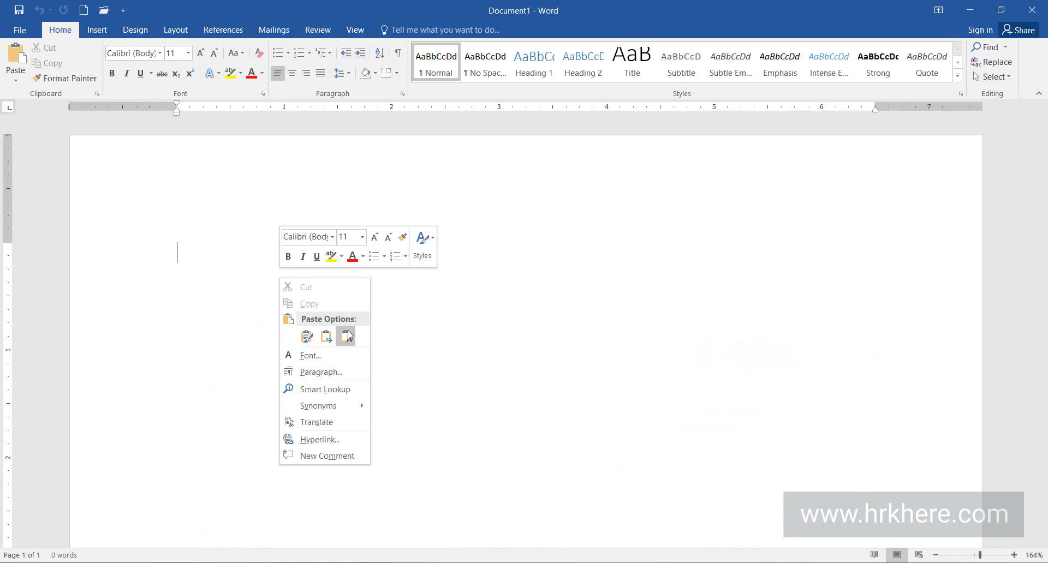
{"action": "left_click", "coordinate": [348, 362]}
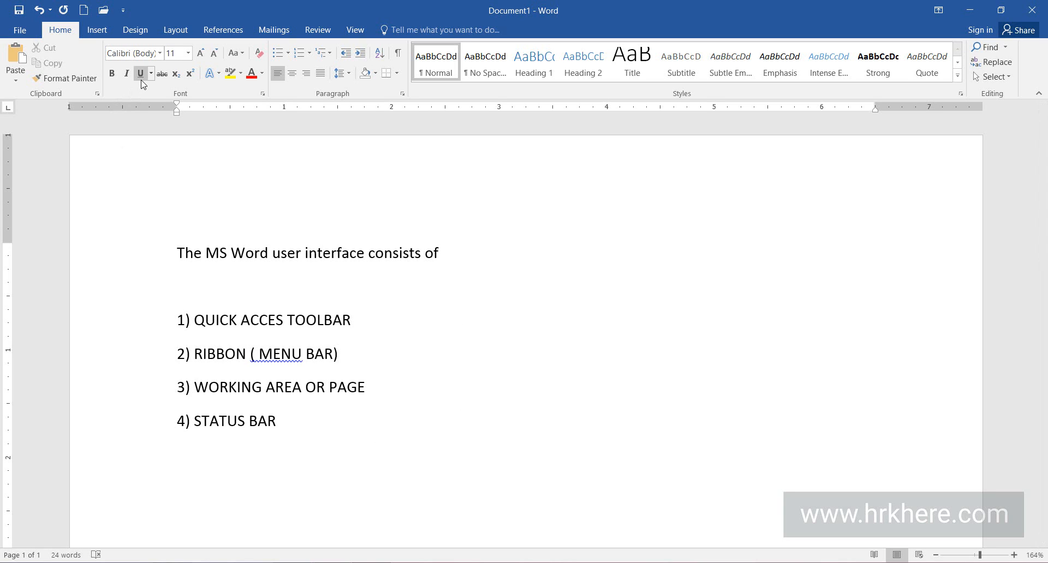
Apply a standard single underline to the line "The MS Word user interface consists of".
{"action": "left_click", "coordinate": [399, 332]}
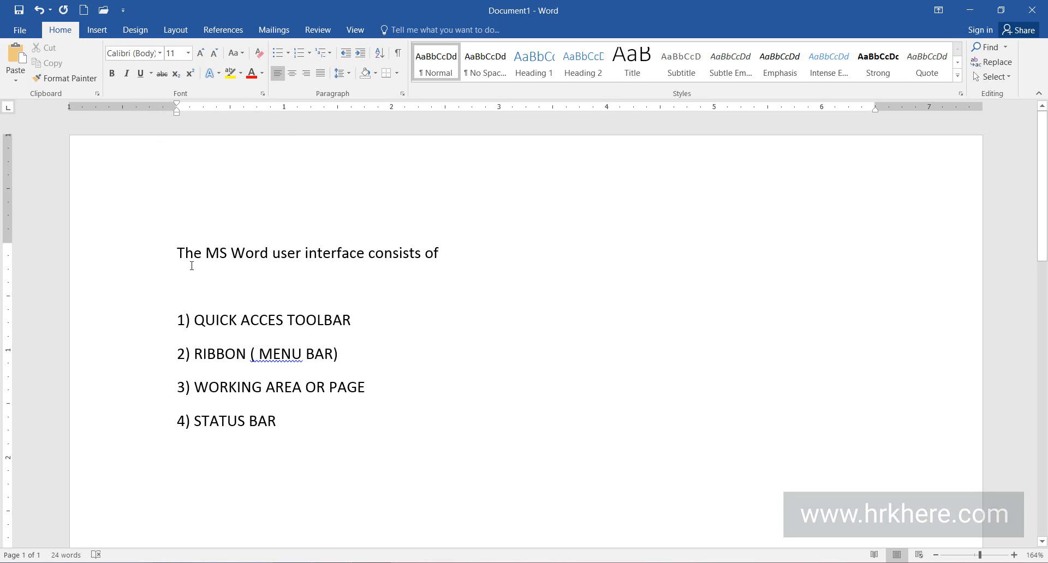
{"action": "left_click_drag", "start_coordinate": [177, 253], "coordinate": [452, 256]}
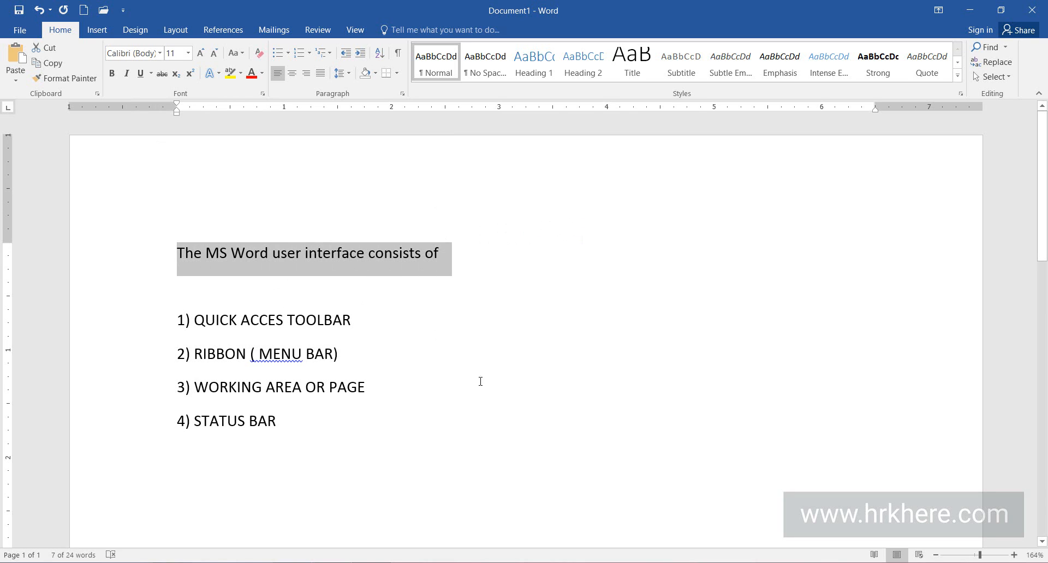
{"action": "left_click", "coordinate": [141, 73]}
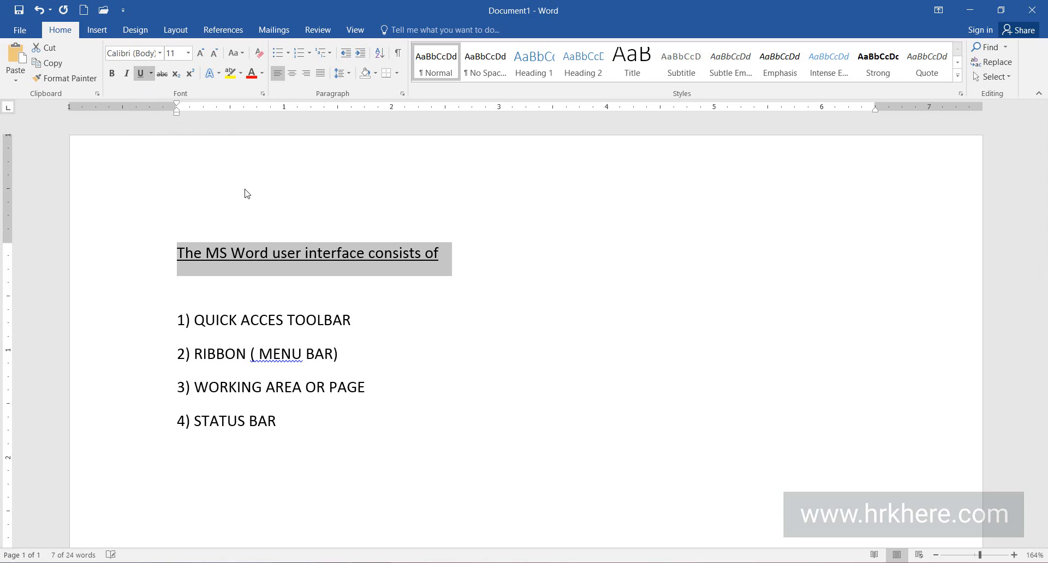
{"action": "left_click", "coordinate": [546, 280]}
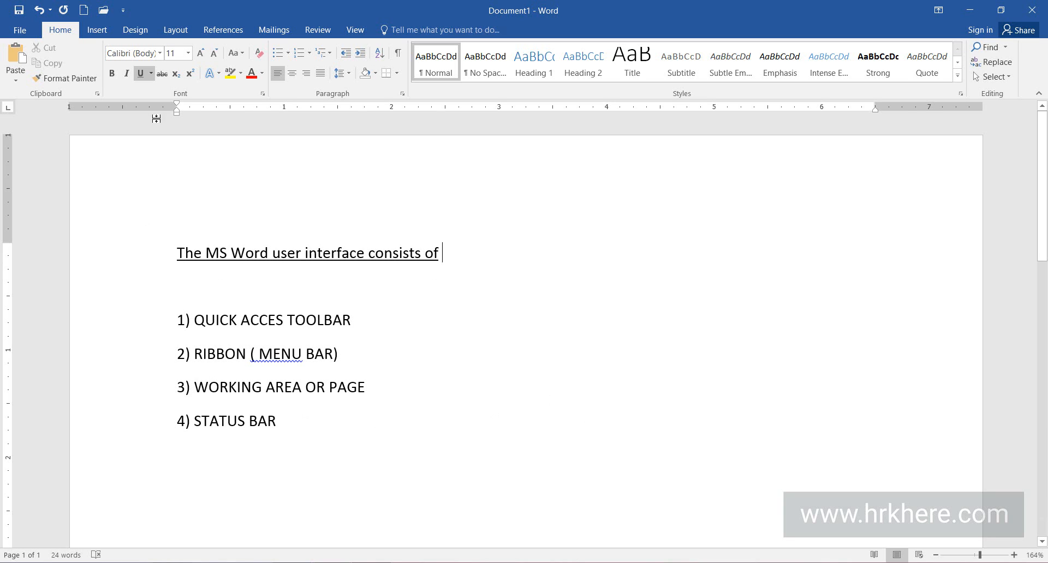
Give the line "The MS Word user interface consists of" a wavy underline.
{"action": "left_click", "coordinate": [151, 75]}
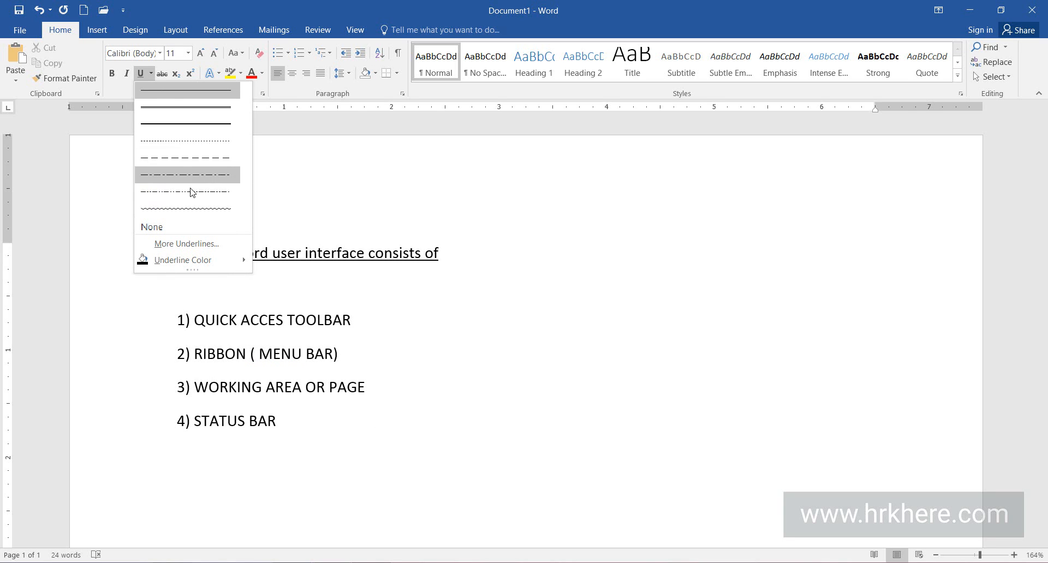
{"action": "left_click", "coordinate": [256, 303]}
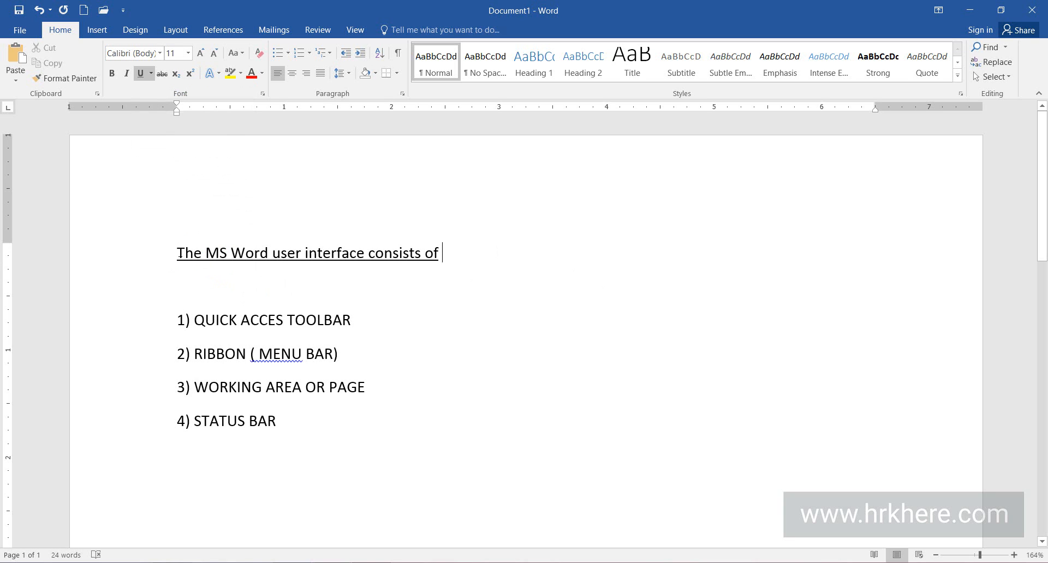
{"action": "left_click_drag", "start_coordinate": [181, 254], "coordinate": [440, 263]}
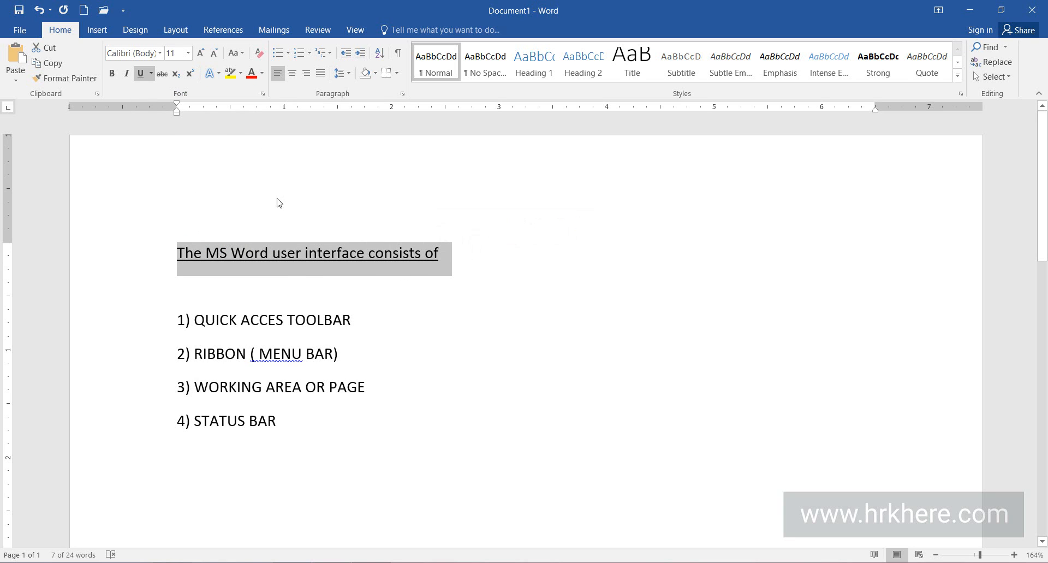
{"action": "left_click", "coordinate": [152, 76]}
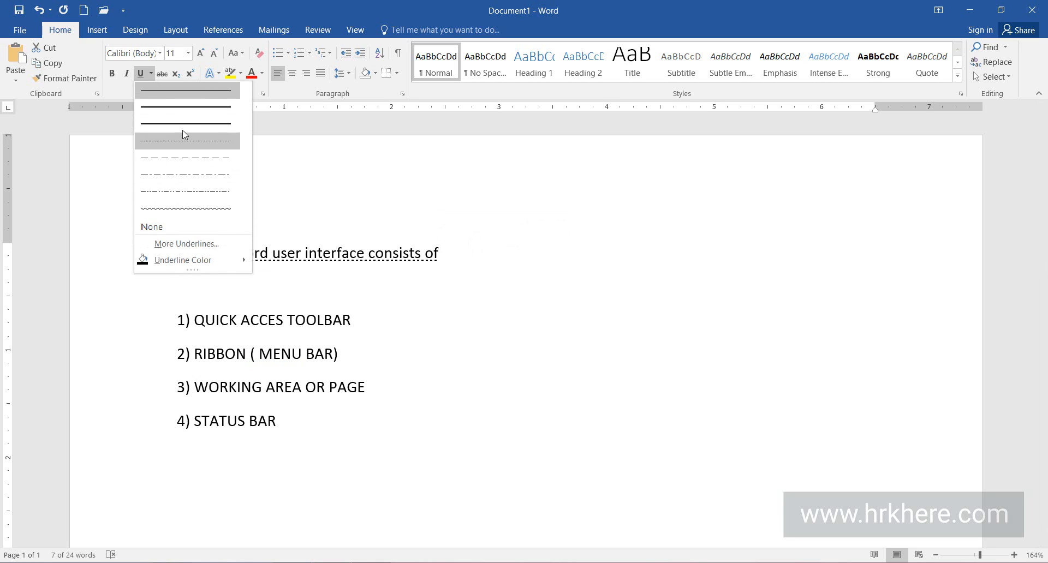
{"action": "left_click", "coordinate": [199, 207]}
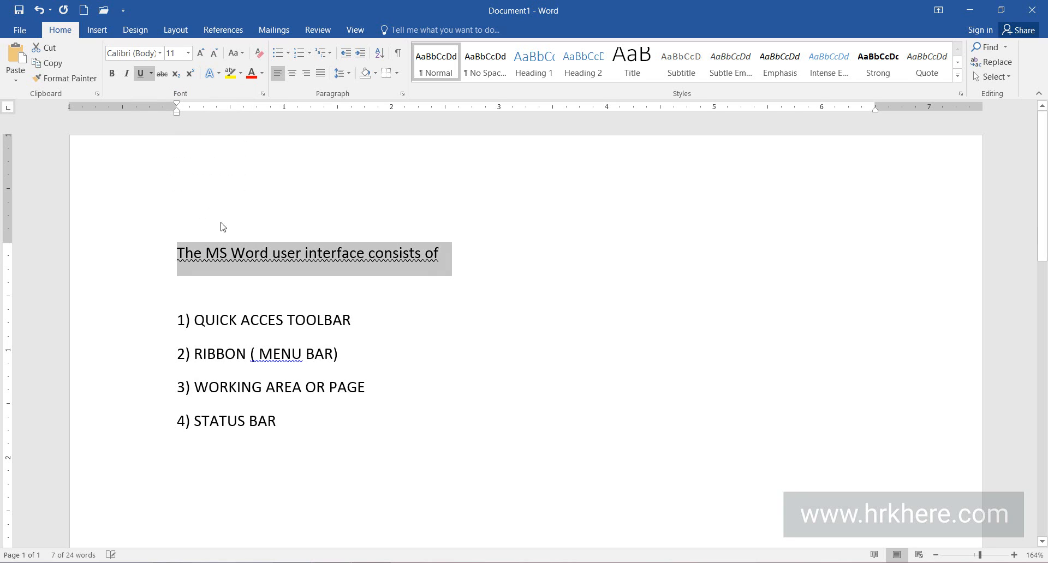
{"action": "left_click", "coordinate": [546, 297]}
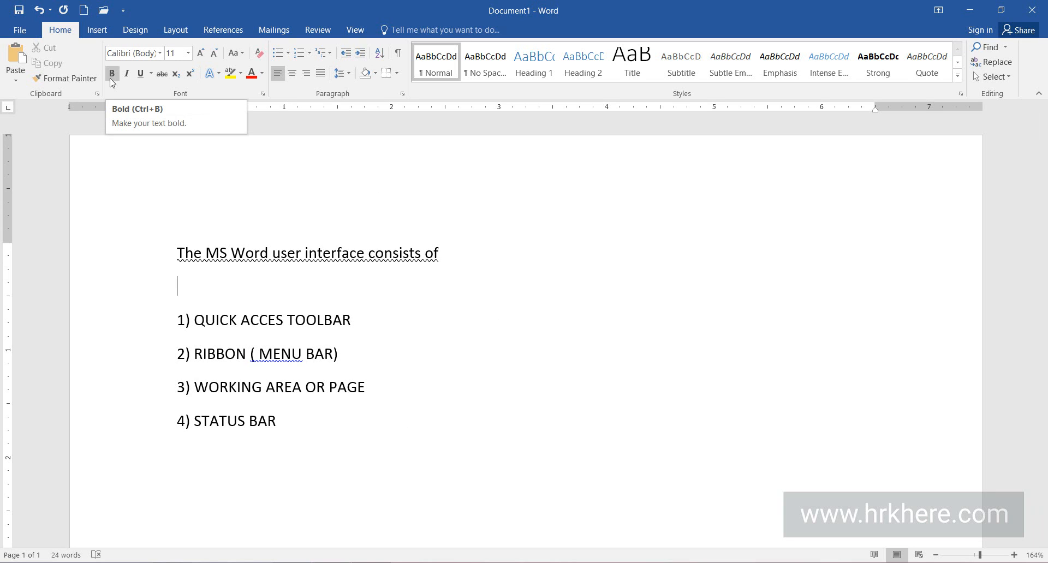
Make the text "QUICK ACCES TOOLBAR" in item 1 bold.
{"action": "left_click", "coordinate": [426, 328]}
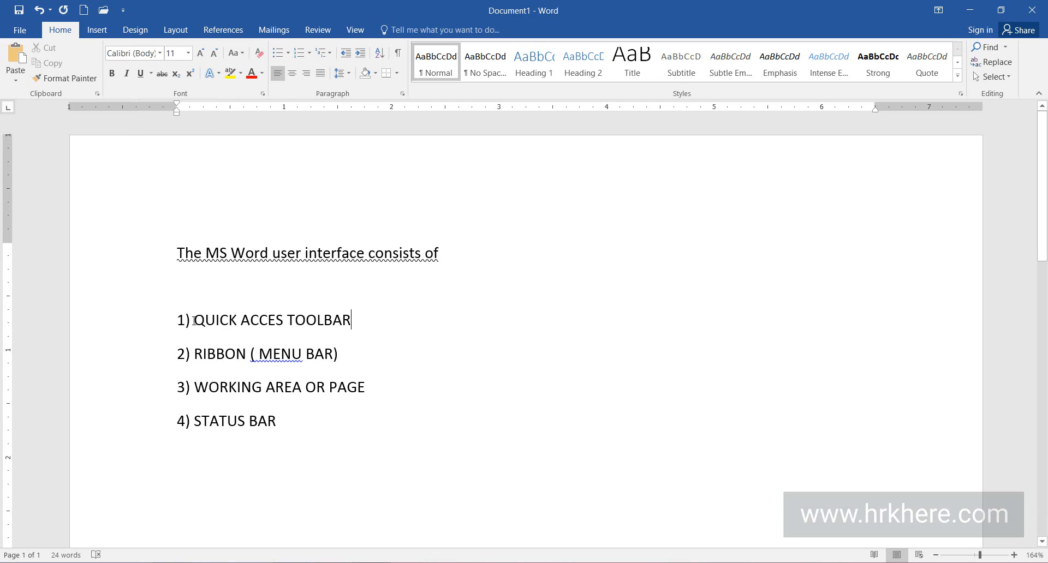
{"action": "left_click_drag", "start_coordinate": [195, 322], "coordinate": [351, 324]}
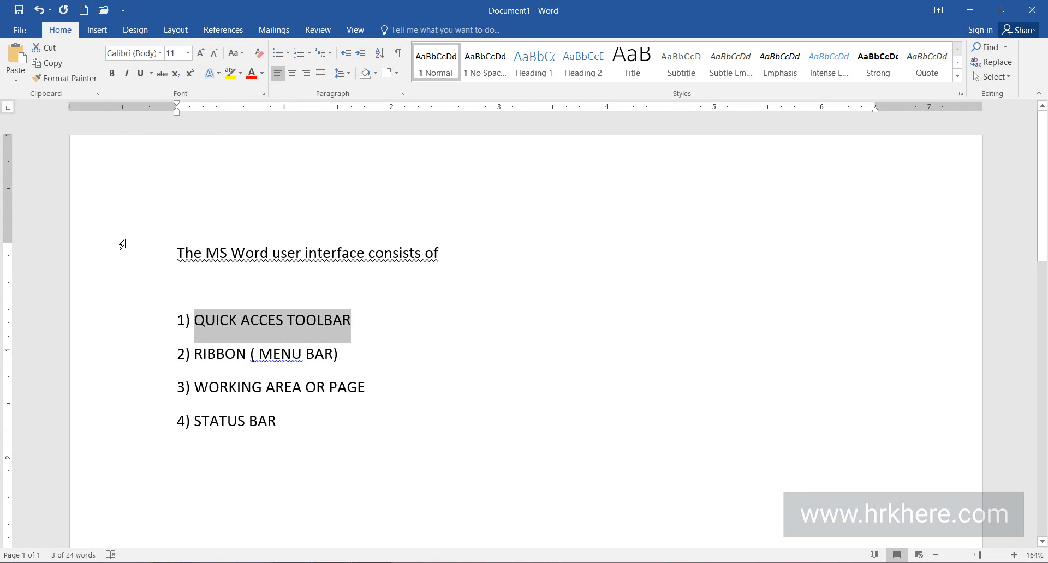
{"action": "left_click", "coordinate": [111, 74]}
{"action": "left_click", "coordinate": [533, 297]}
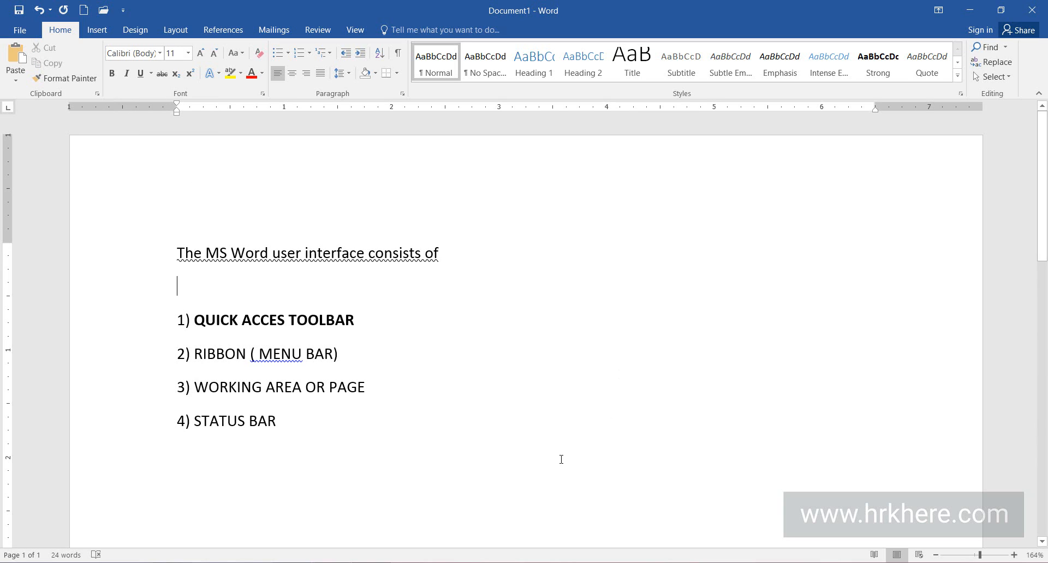
Make the text "RIBBON ( MENU BAR)" in item 2 italic.
{"action": "left_click", "coordinate": [567, 405]}
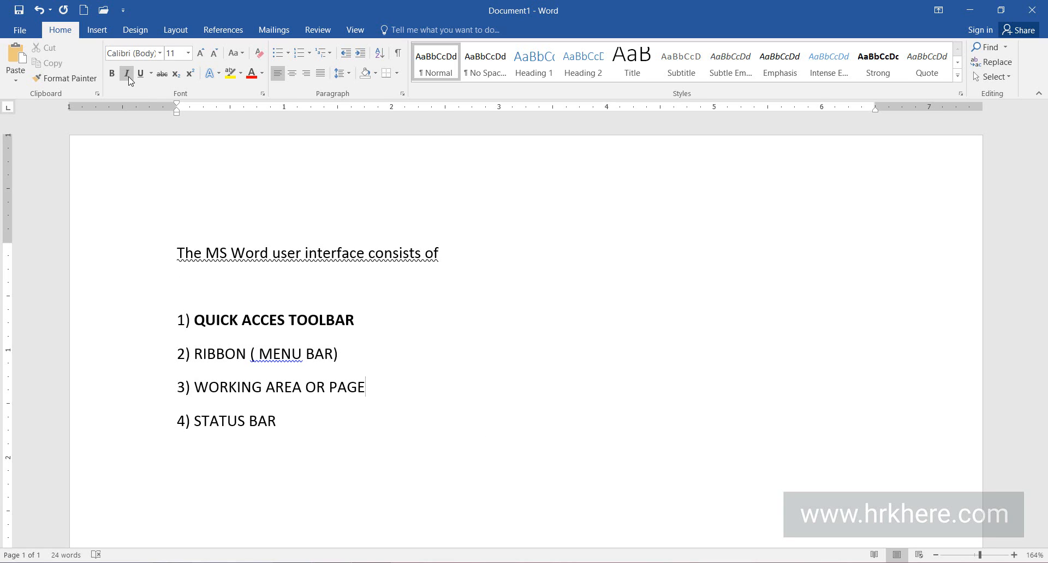
{"action": "left_click", "coordinate": [477, 362]}
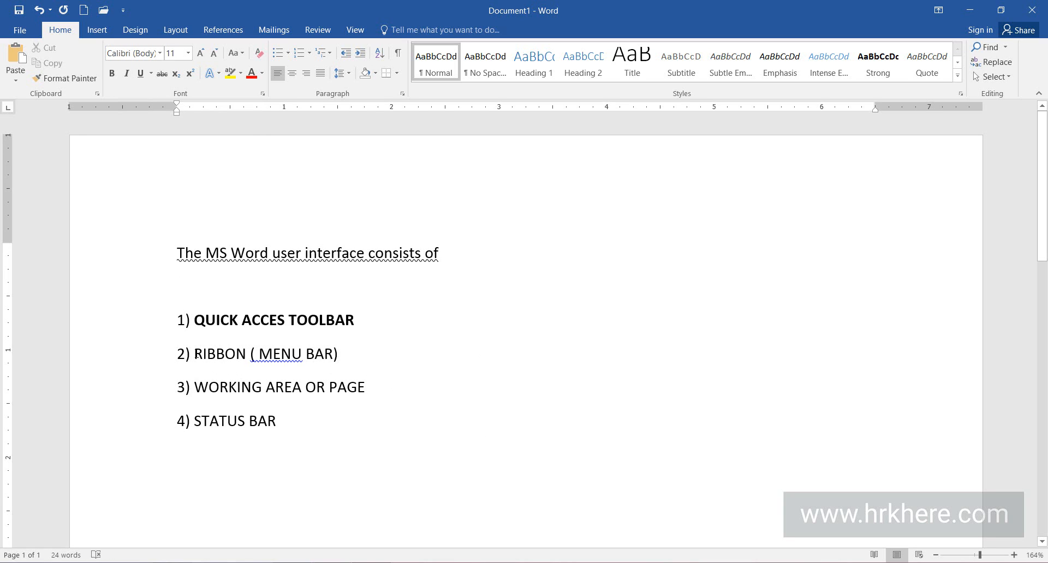
{"action": "left_click_drag", "start_coordinate": [195, 354], "coordinate": [344, 353]}
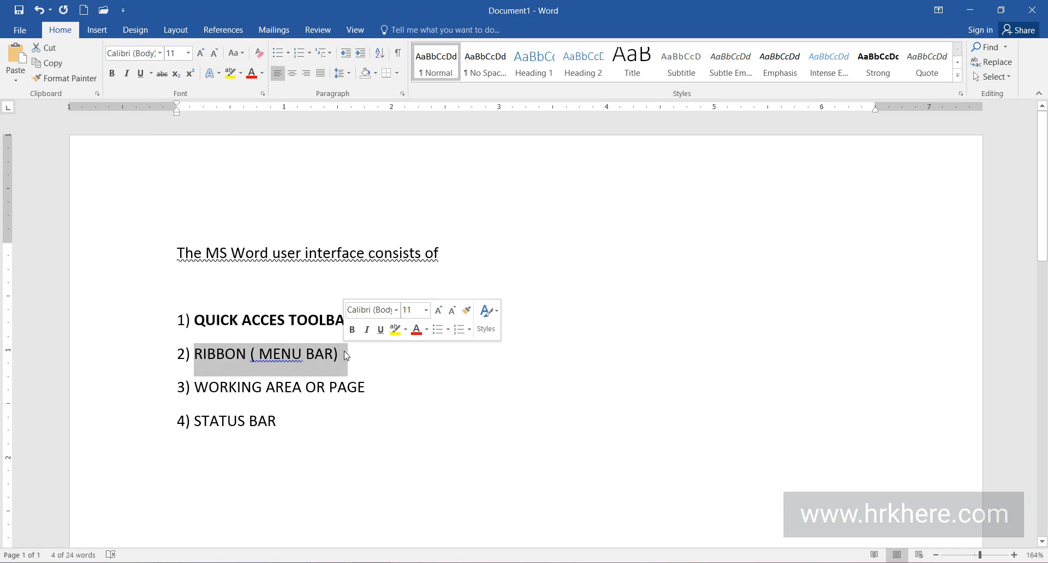
{"action": "left_click", "coordinate": [127, 81]}
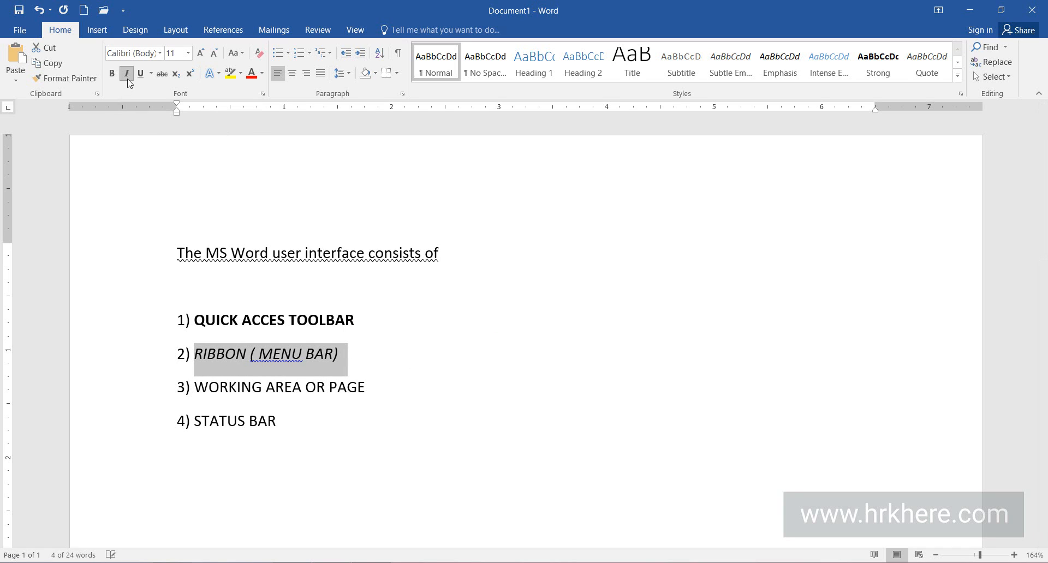
{"action": "left_click", "coordinate": [462, 365]}
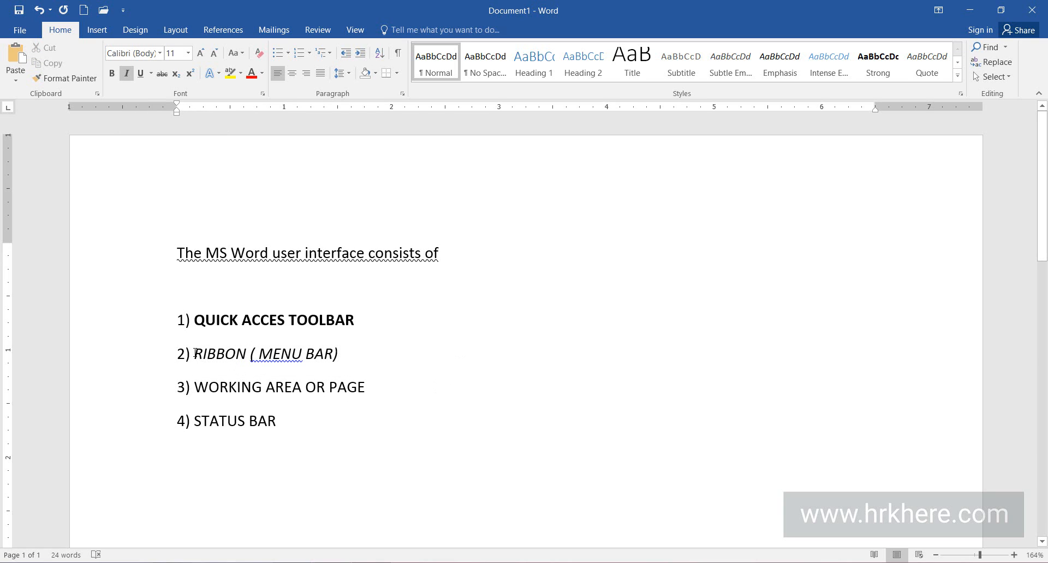
{"action": "left_click_drag", "start_coordinate": [194, 353], "coordinate": [339, 353]}
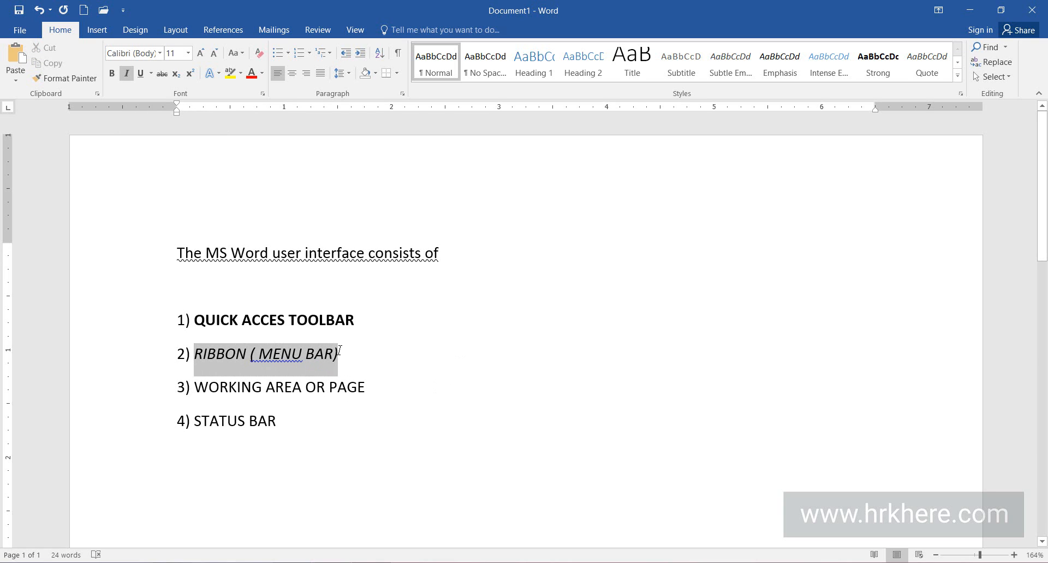
{"action": "left_click", "coordinate": [521, 401]}
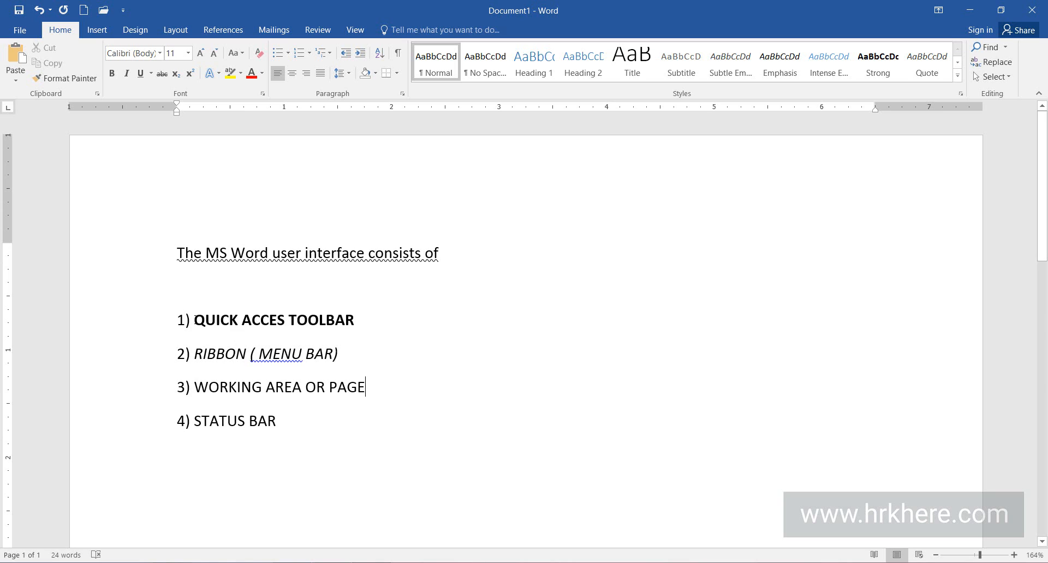
Remove the bold formatting from "QUICK ACCES TOOLBAR" in item 1.
{"action": "left_click_drag", "start_coordinate": [194, 320], "coordinate": [356, 321]}
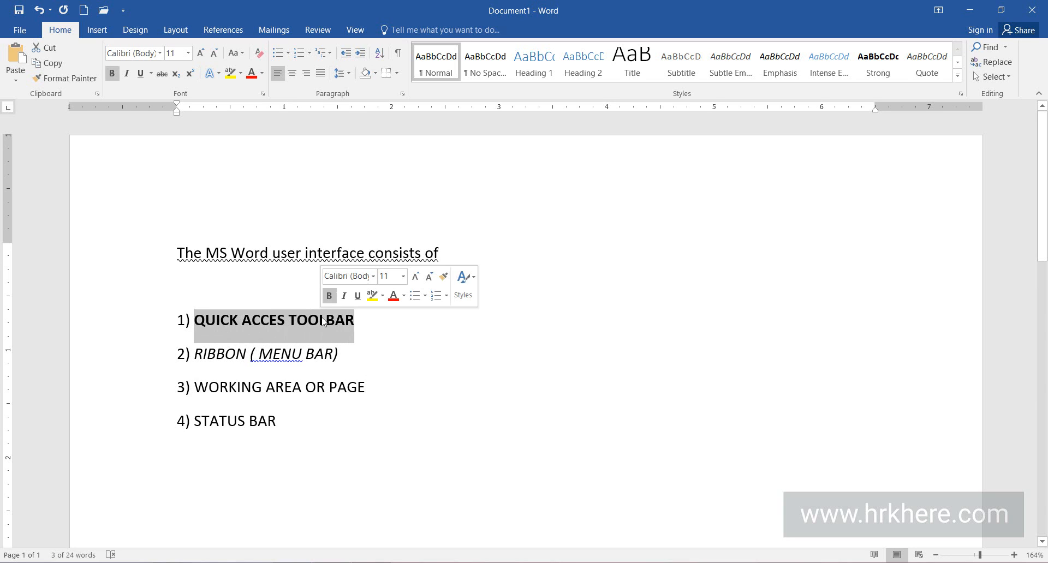
{"action": "left_click", "coordinate": [113, 78]}
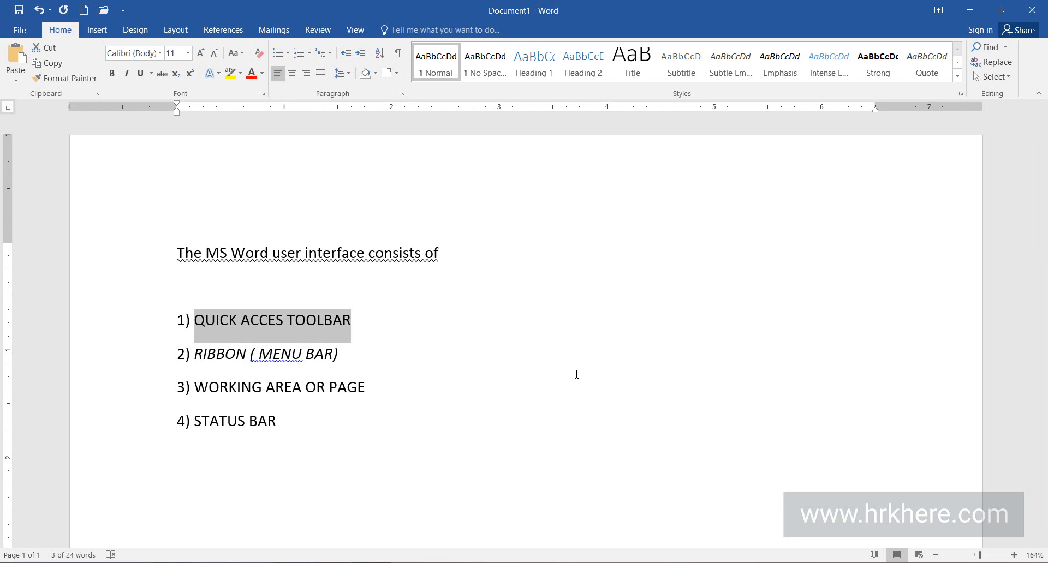
{"action": "left_click", "coordinate": [576, 366]}
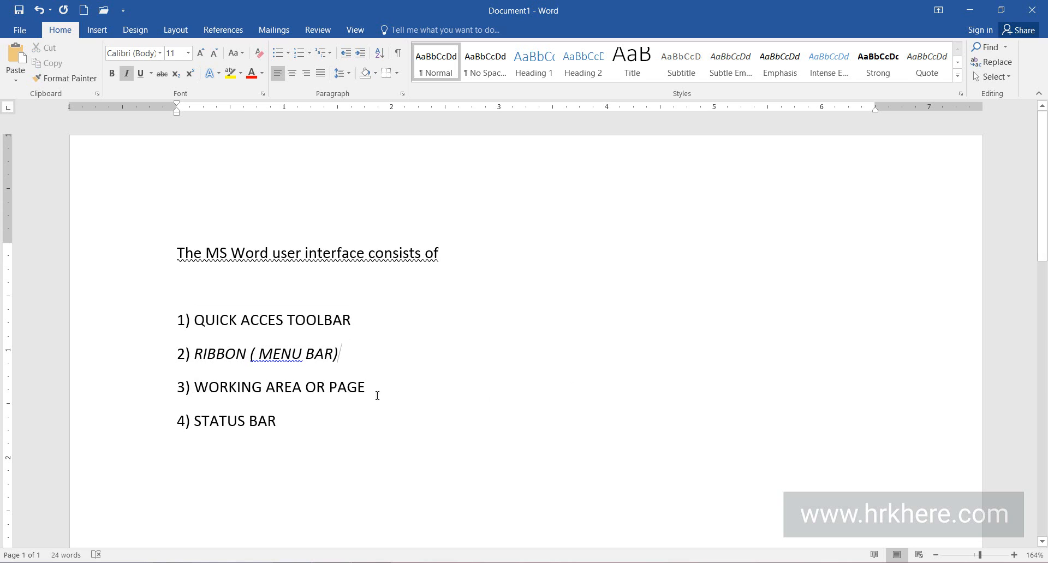
Remove the italic formatting from "RIBBON ( MENU BAR)" in item 2.
{"action": "left_click_drag", "start_coordinate": [195, 354], "coordinate": [340, 353]}
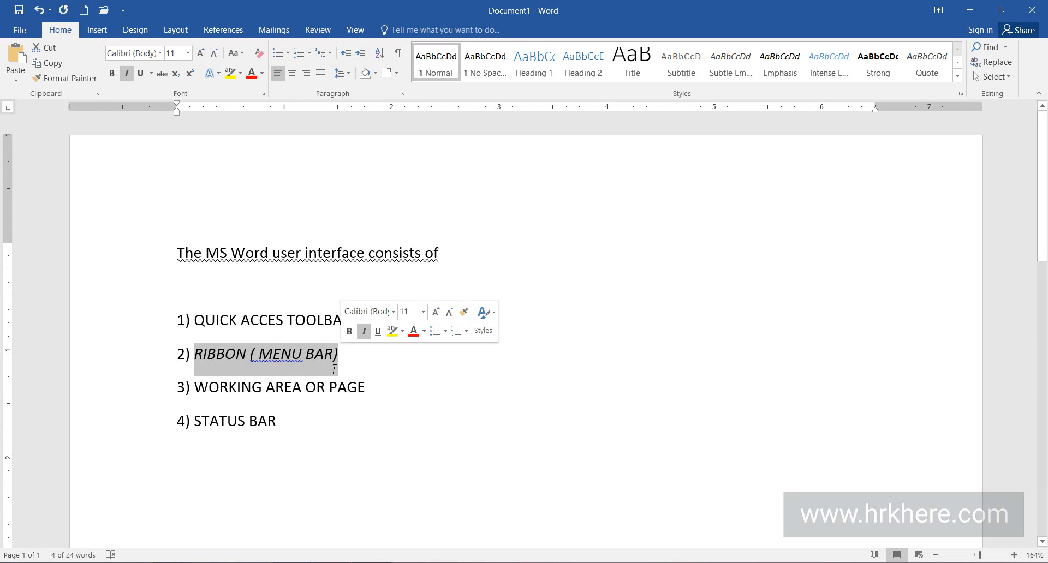
{"action": "left_click", "coordinate": [126, 73]}
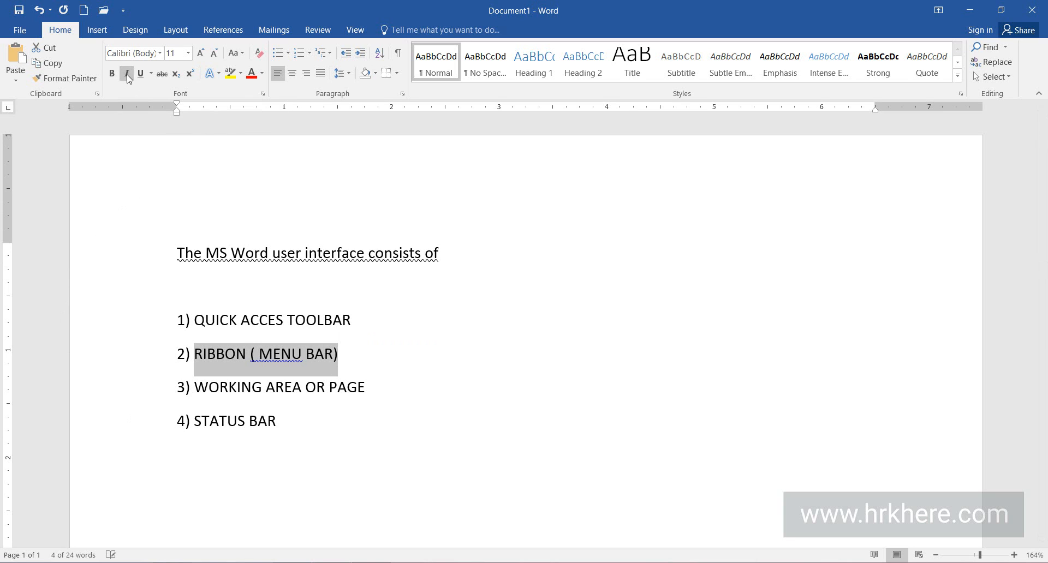
{"action": "left_click", "coordinate": [450, 372]}
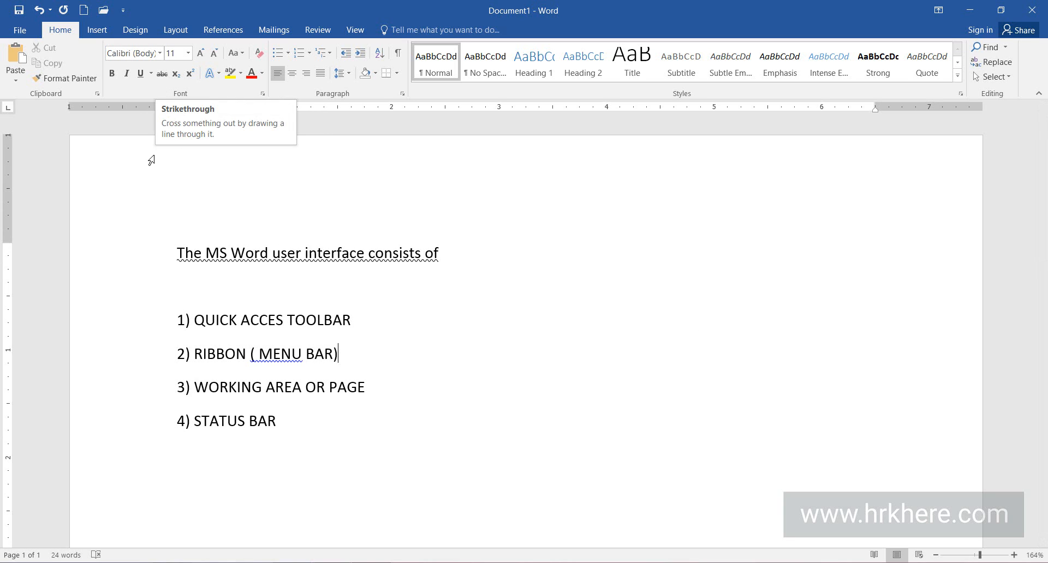
Apply strikethrough to the text "STATUS BAR" in item 4, leaving its number plain.
{"action": "left_click_drag", "start_coordinate": [195, 426], "coordinate": [277, 427]}
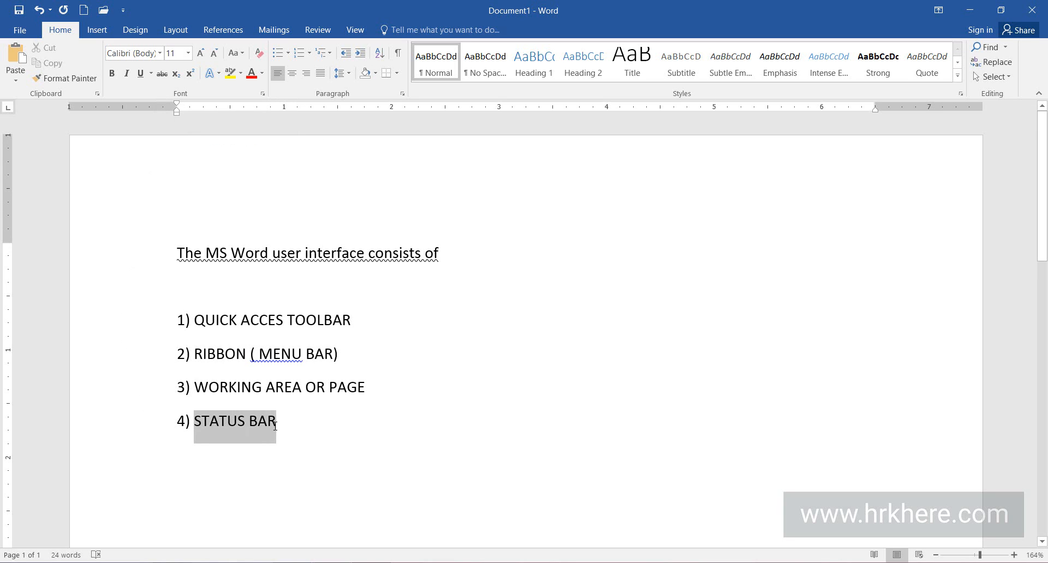
{"action": "left_click", "coordinate": [162, 73]}
{"action": "left_click", "coordinate": [507, 432]}
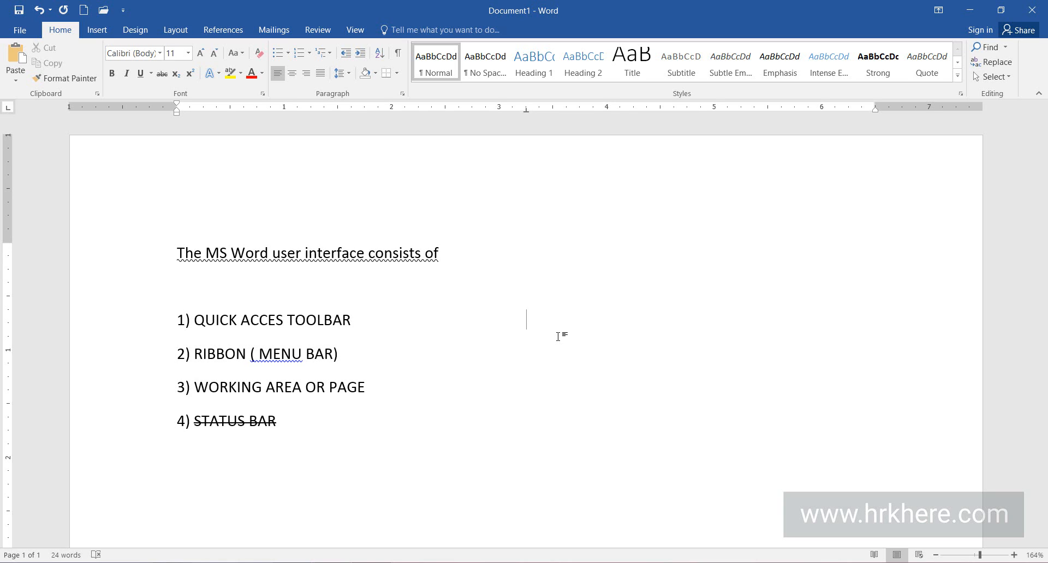
Add the text "CHEMICAL FORMULA OF WATER -" on the same line as item 1, to the right of its text.
{"action": "type", "text": "CHEMICAL FORMULA OF WATER "}
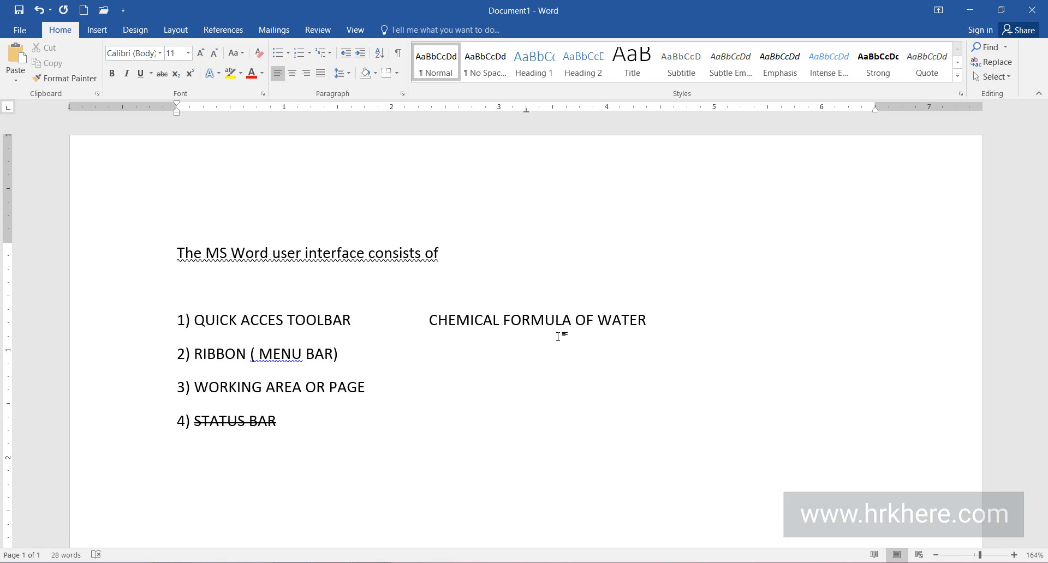
{"action": "type", "text": "-"}
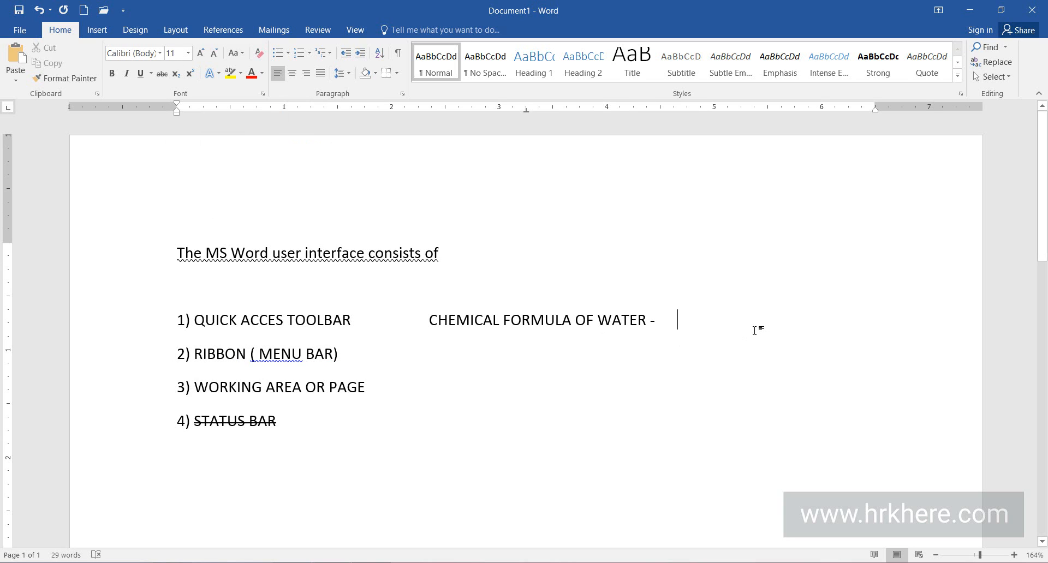
Write the water formula H₂O after "CHEMICAL FORMULA OF WATER -", formatting only the 2 as subscript.
{"action": "type", "text": "H"}
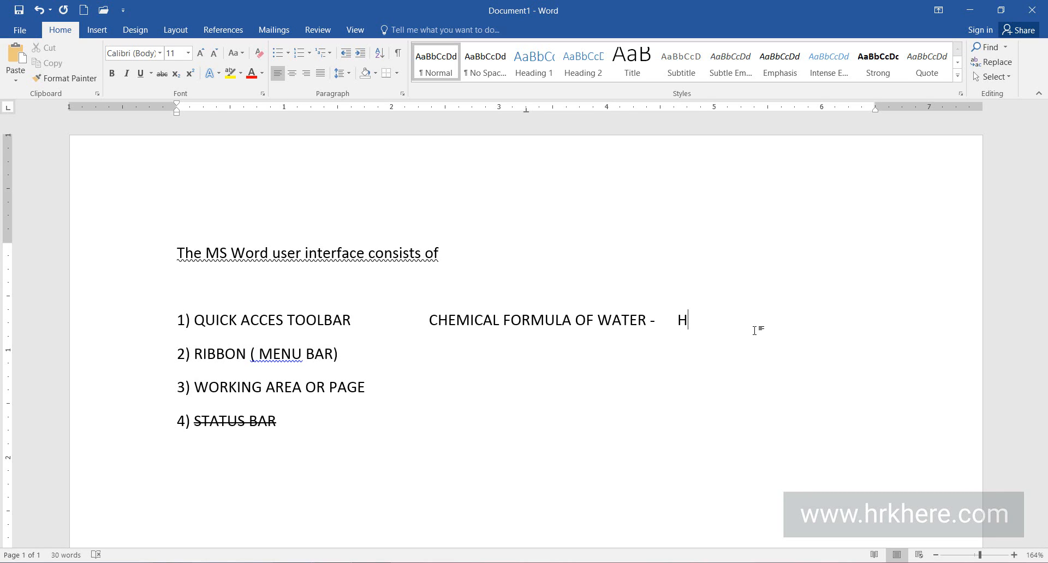
{"action": "left_click", "coordinate": [179, 78]}
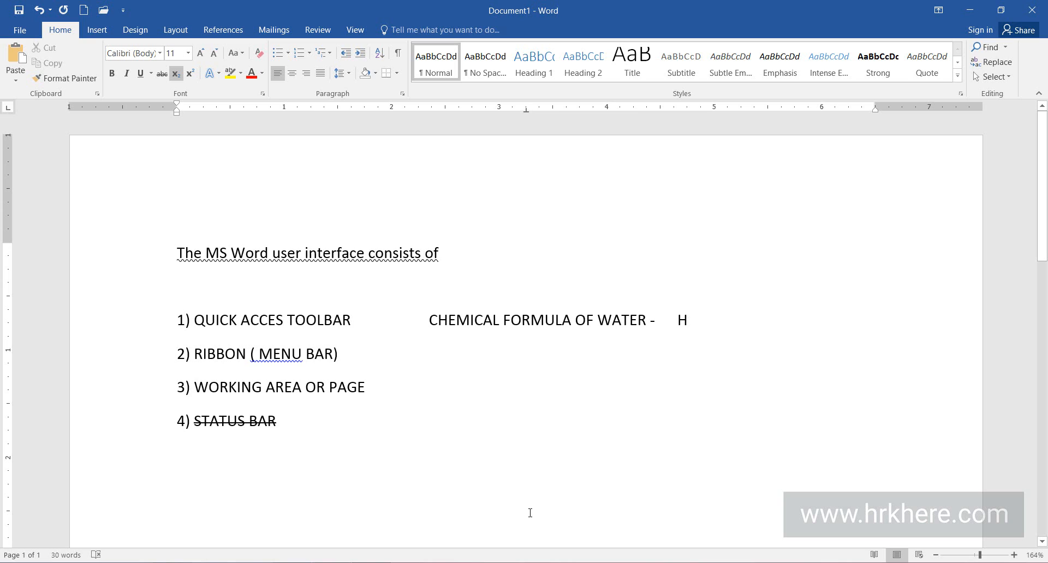
{"action": "type", "text": "2"}
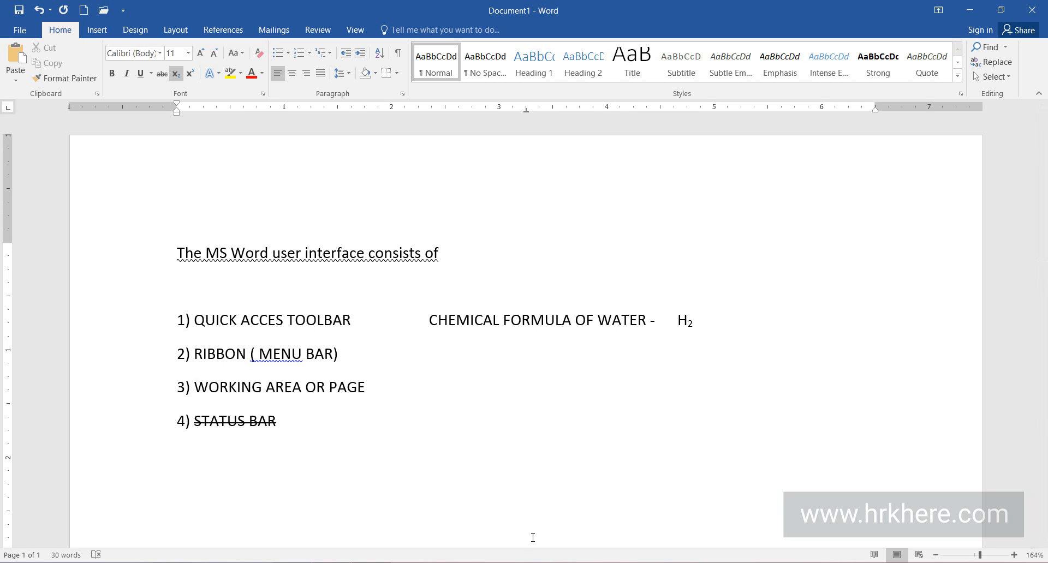
{"action": "left_click", "coordinate": [177, 77]}
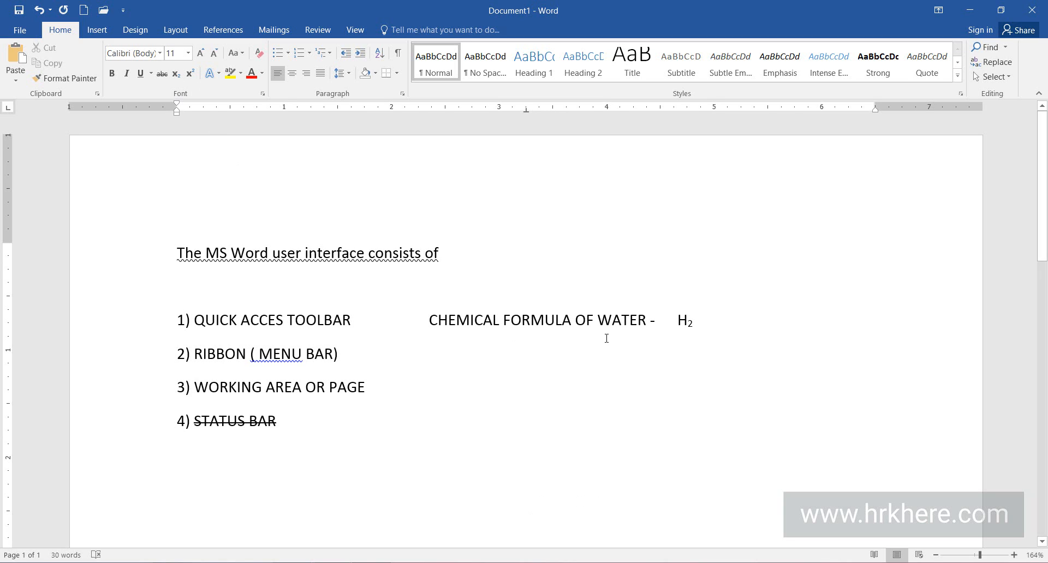
{"action": "type", "text": "O"}
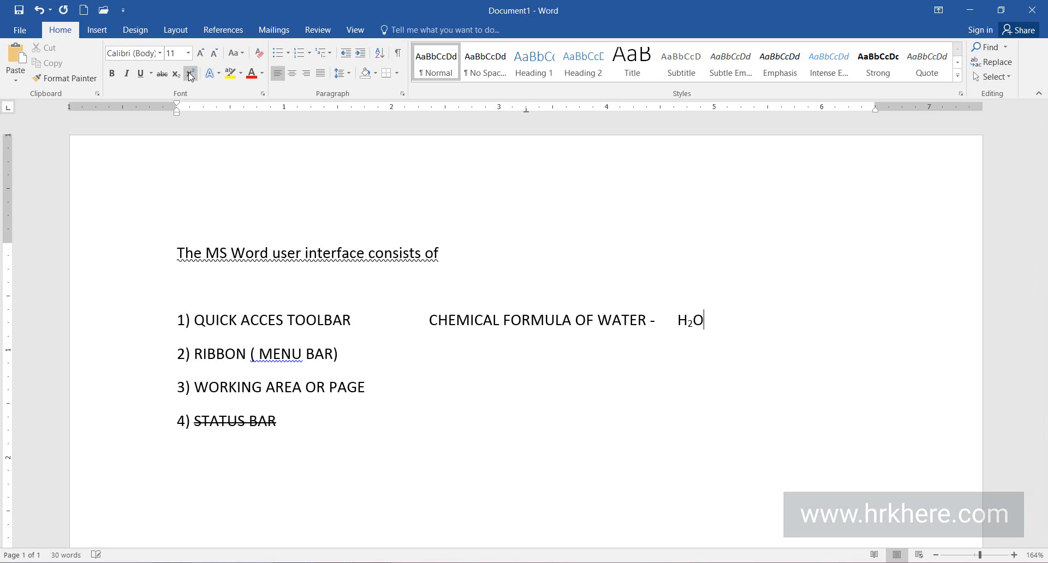
{"action": "key", "text": "Return"}
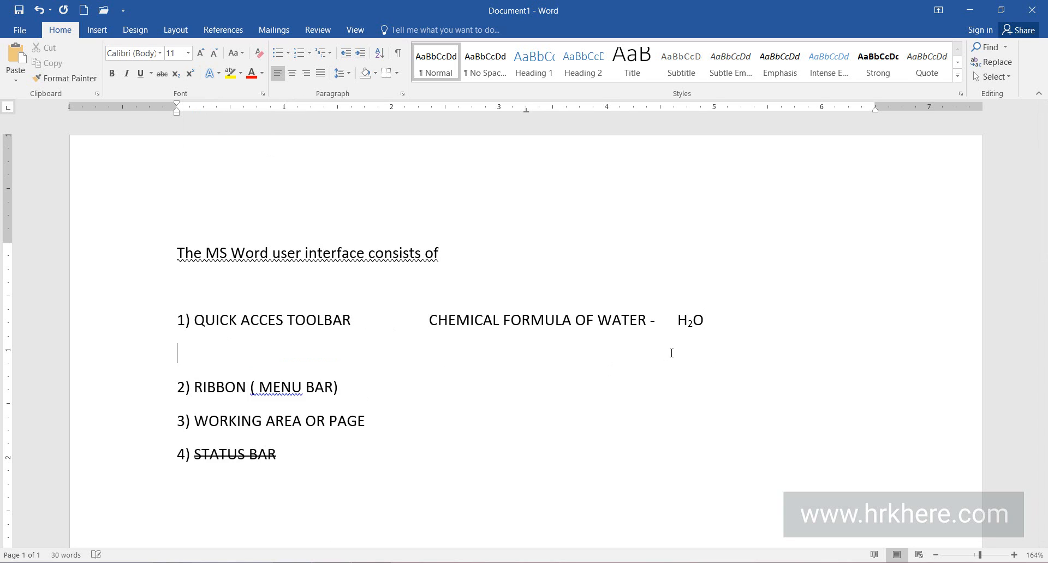
Add the text "MATHEMATICAL FORMULA –" on the same line as item 3, to the right of its text.
{"action": "double_click", "coordinate": [453, 388]}
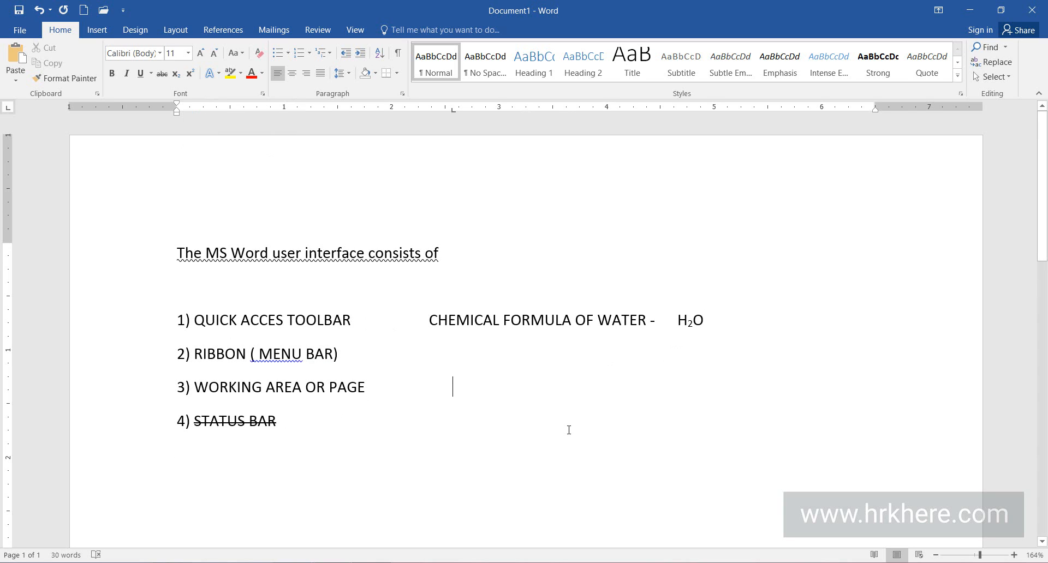
{"action": "type", "text": "M"}
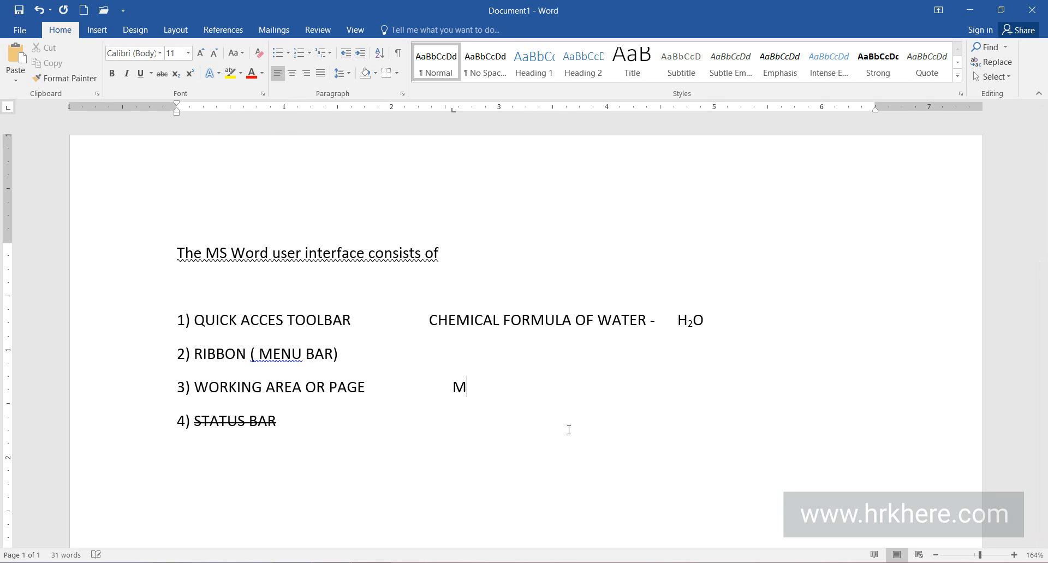
{"action": "type", "text": "ATHEMATICAL "}
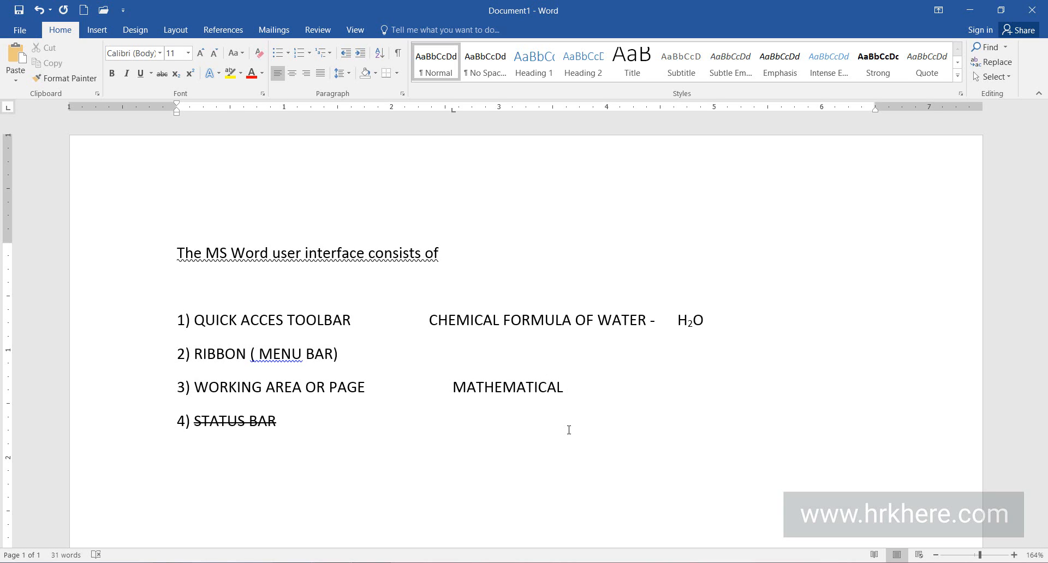
{"action": "type", "text": "FORMULA "}
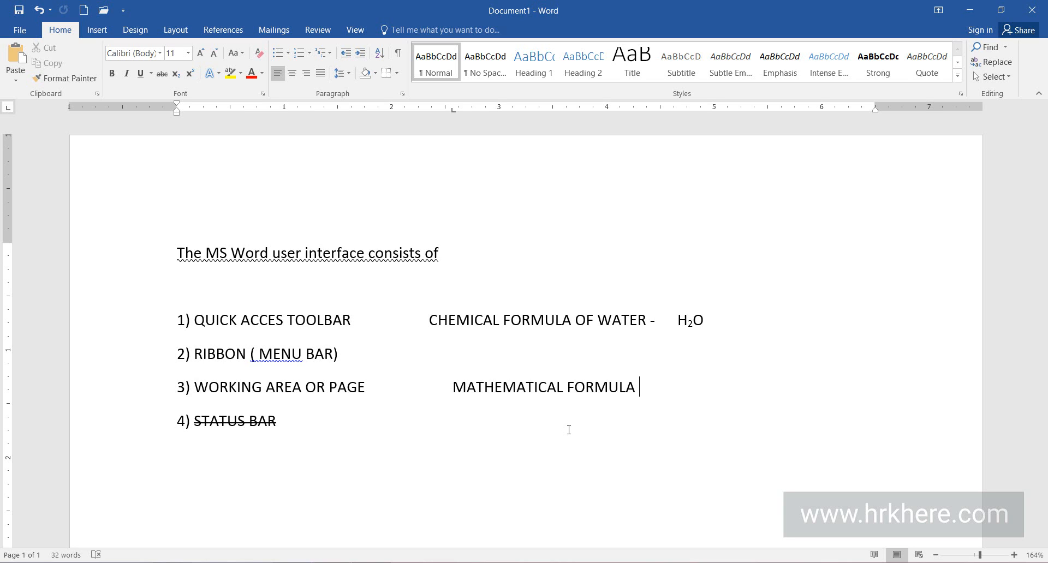
{"action": "type", "text": "-"}
Write X²+Y² =......... after "MATHEMATICAL FORMULA –", formatting only the two 2s as superscript.
{"action": "type", "text": "X"}
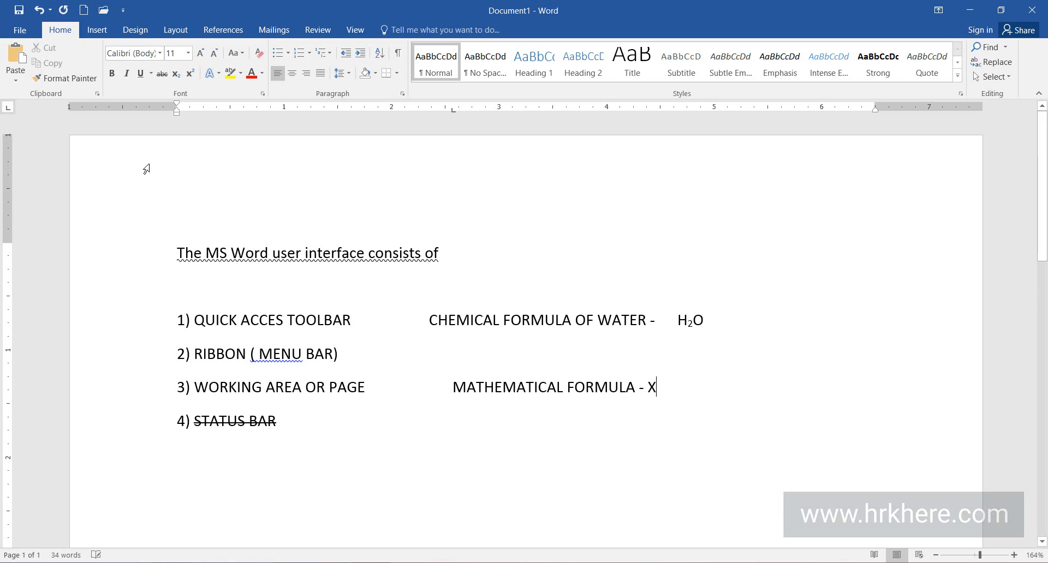
{"action": "left_click", "coordinate": [190, 74]}
{"action": "type", "text": "2"}
{"action": "left_click", "coordinate": [190, 78]}
{"action": "type", "text": "+Y"}
{"action": "left_click", "coordinate": [191, 74]}
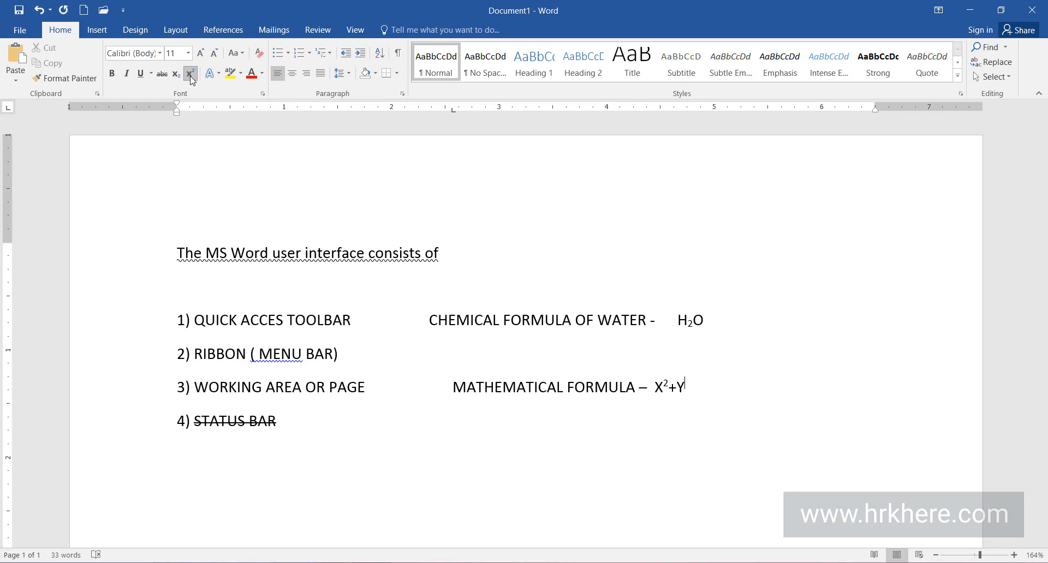
{"action": "type", "text": "2"}
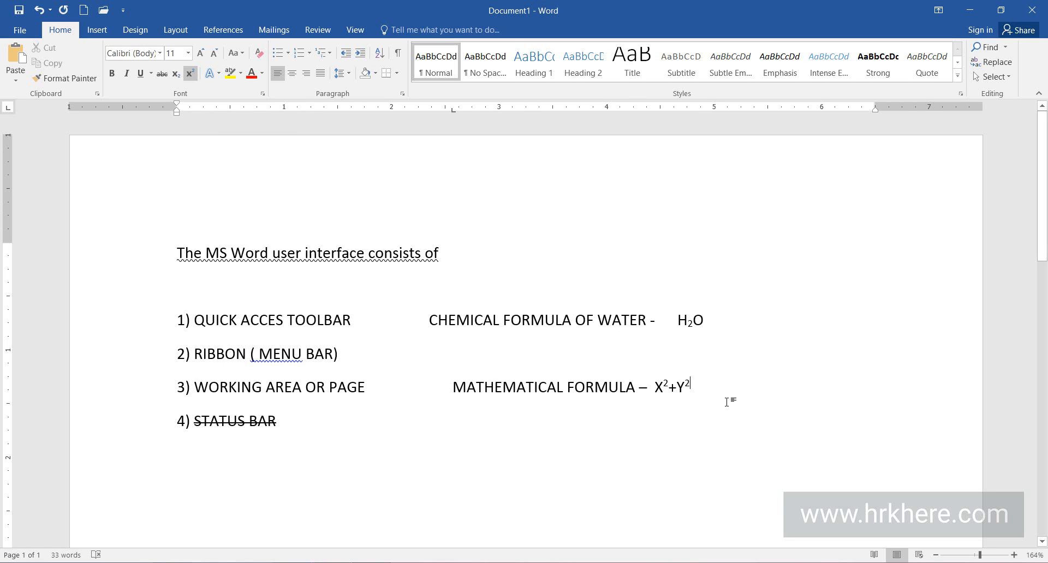
{"action": "left_click", "coordinate": [190, 74]}
{"action": "type", "text": "="}
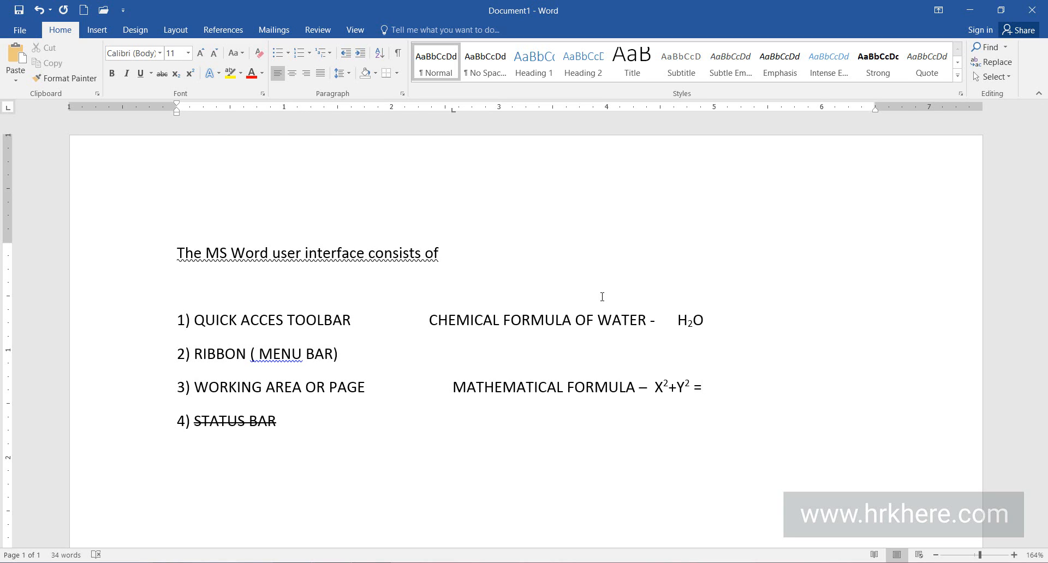
{"action": "type", "text": "........."}
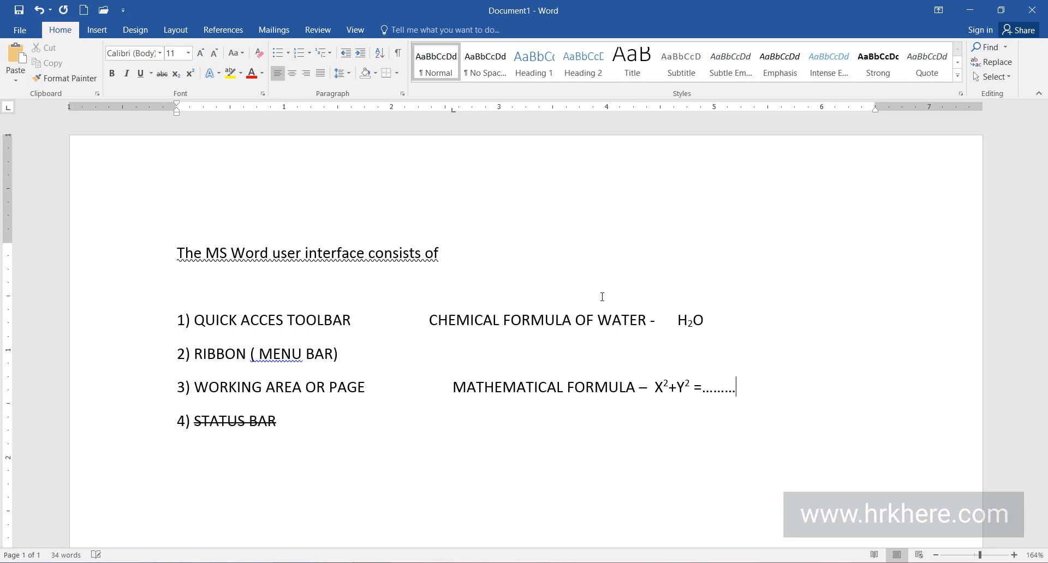